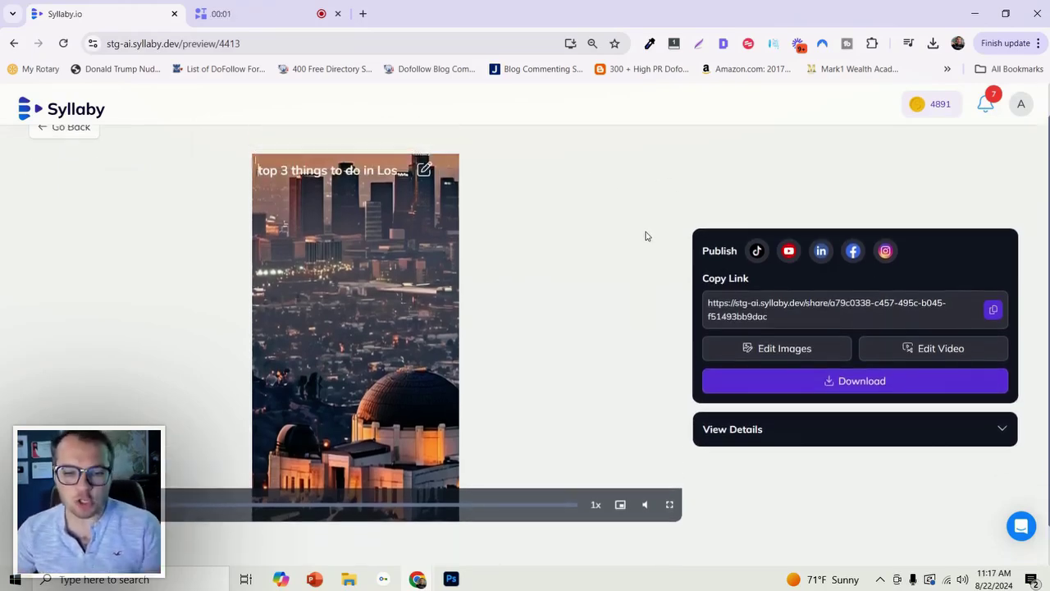
Open Edit Images for the LA video and bring the fourth, garden-path image into view.
{"action": "scroll", "coordinate": [656, 246], "scroll_direction": "up", "scroll_amount": 1}
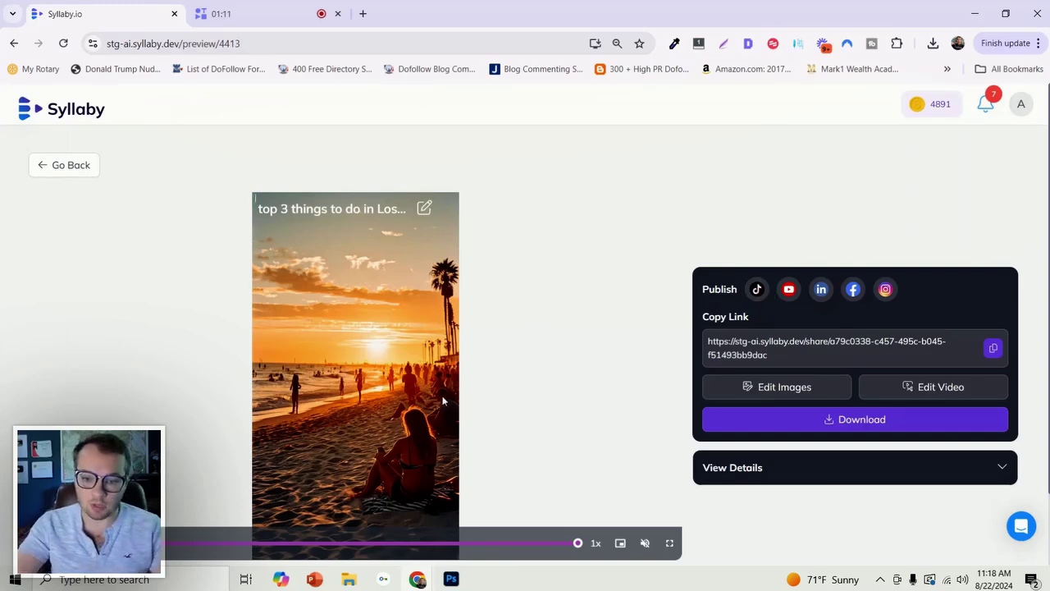
{"action": "left_click", "coordinate": [794, 396]}
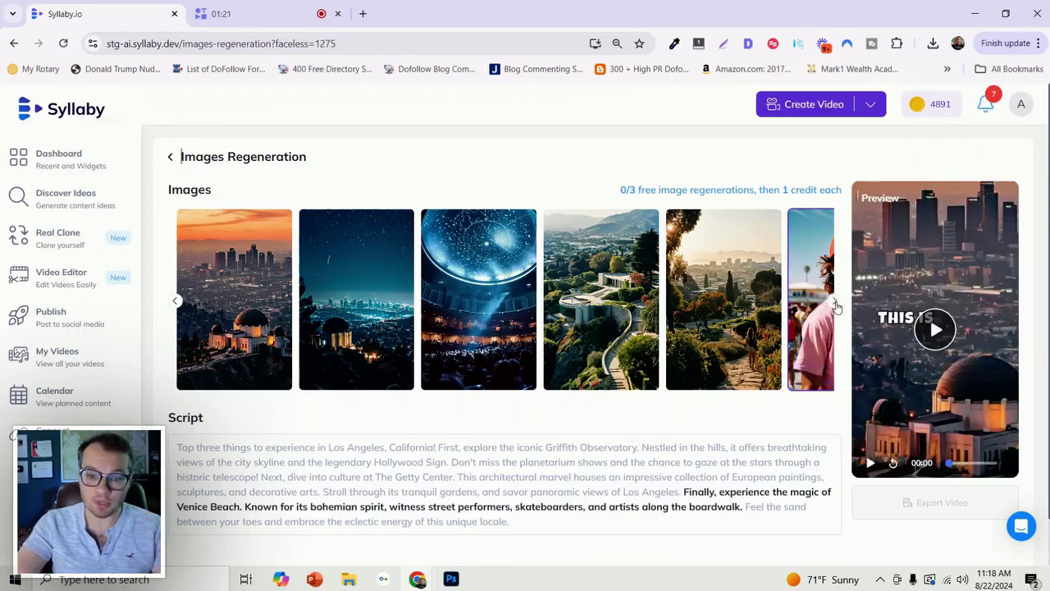
{"action": "left_click", "coordinate": [835, 303]}
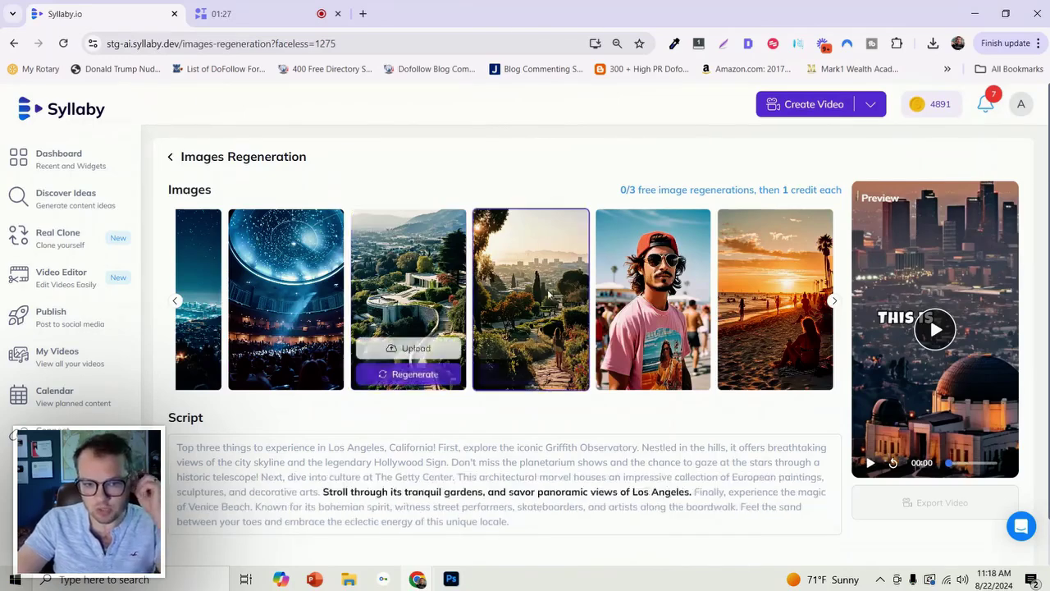
{"action": "mouse_move", "coordinate": [546, 293]}
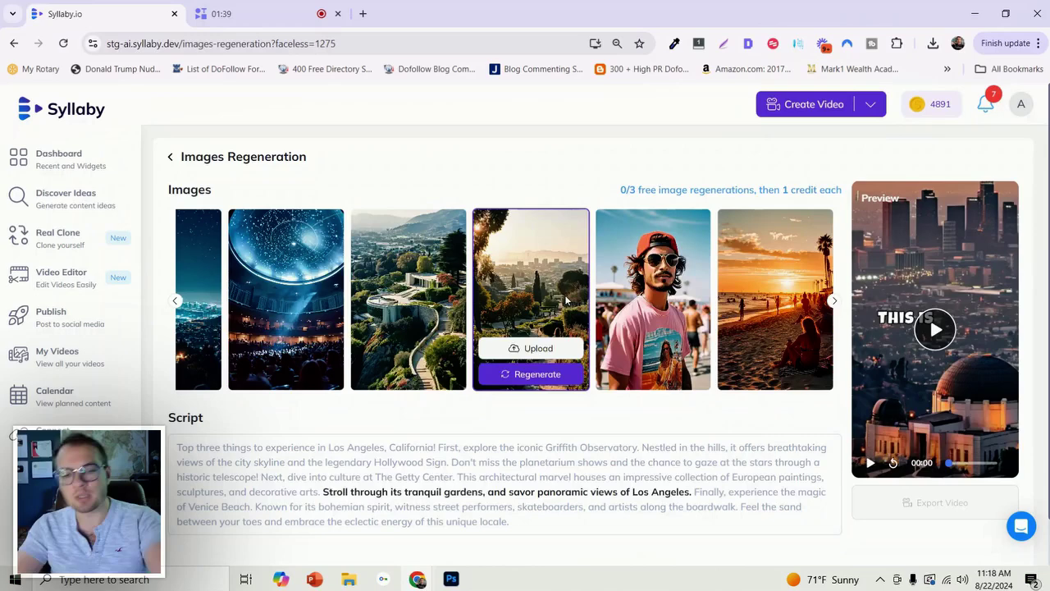
Regenerate the garden-path image into a gallery scene while reviewing the skyline and Venice Beach images.
{"action": "left_click", "coordinate": [549, 374]}
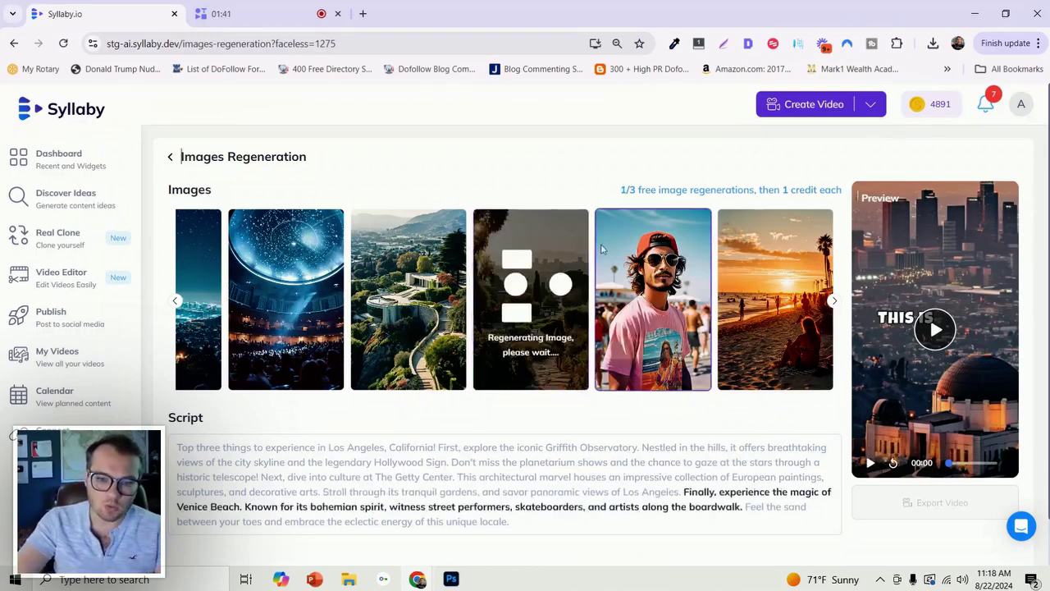
{"action": "left_click", "coordinate": [532, 300]}
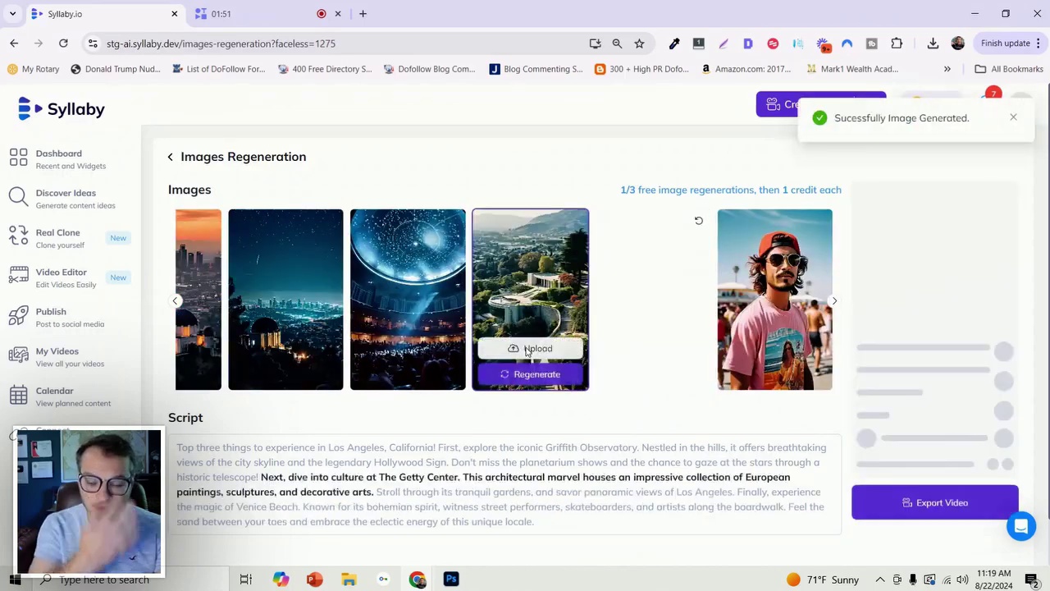
{"action": "left_click", "coordinate": [187, 302]}
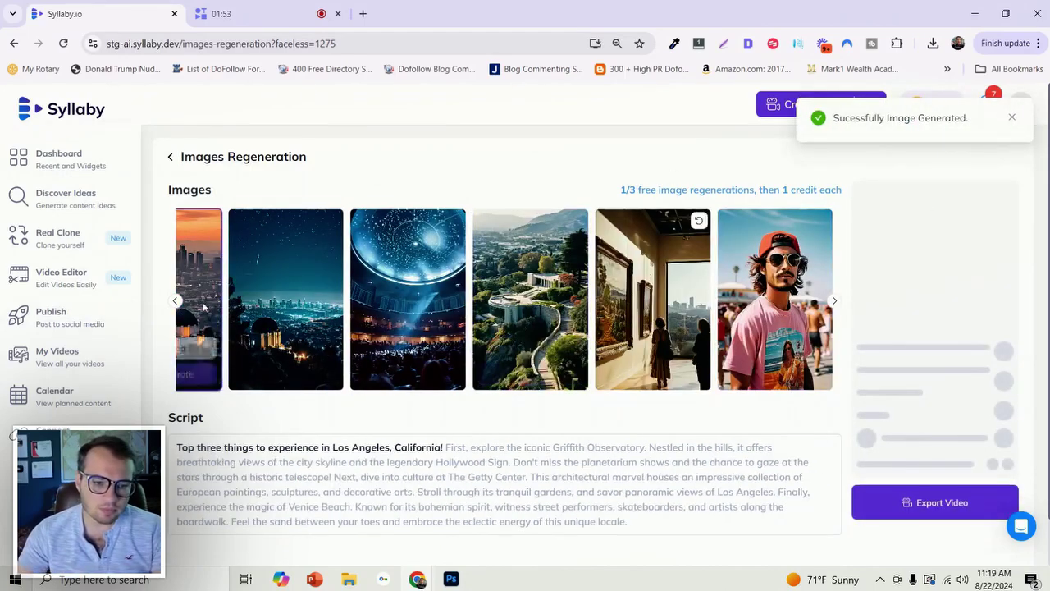
{"action": "left_click", "coordinate": [175, 301]}
{"action": "left_click", "coordinate": [320, 328]}
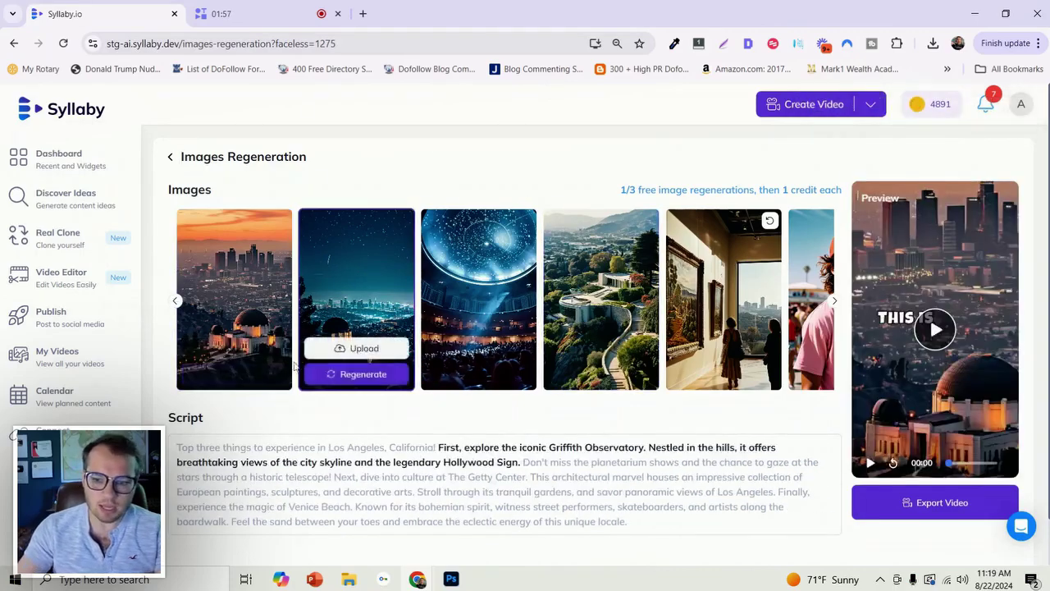
{"action": "left_click", "coordinate": [252, 307]}
{"action": "left_click", "coordinate": [810, 299]}
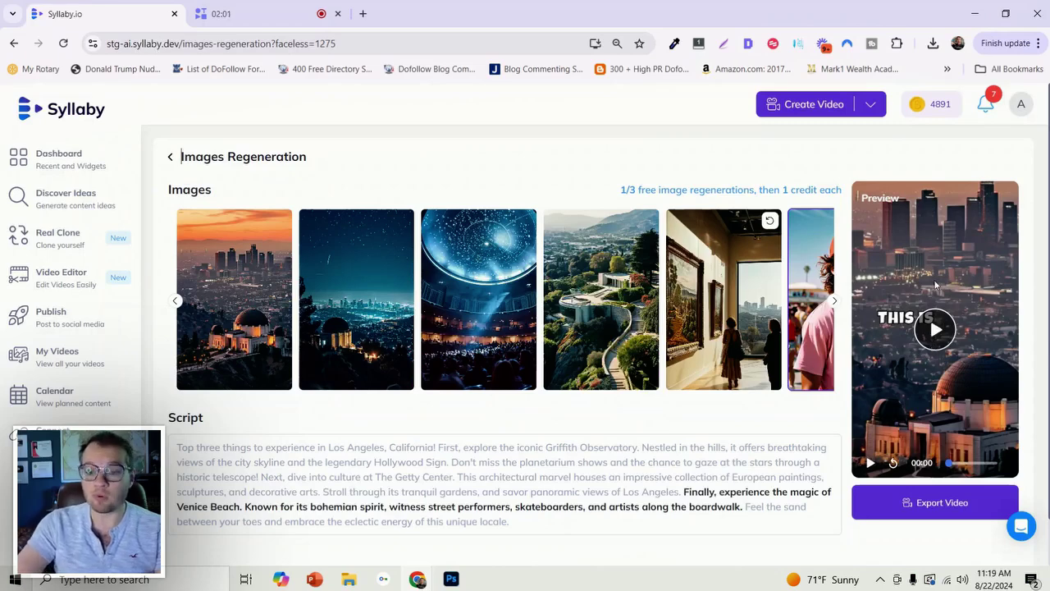
{"action": "left_click", "coordinate": [237, 353]}
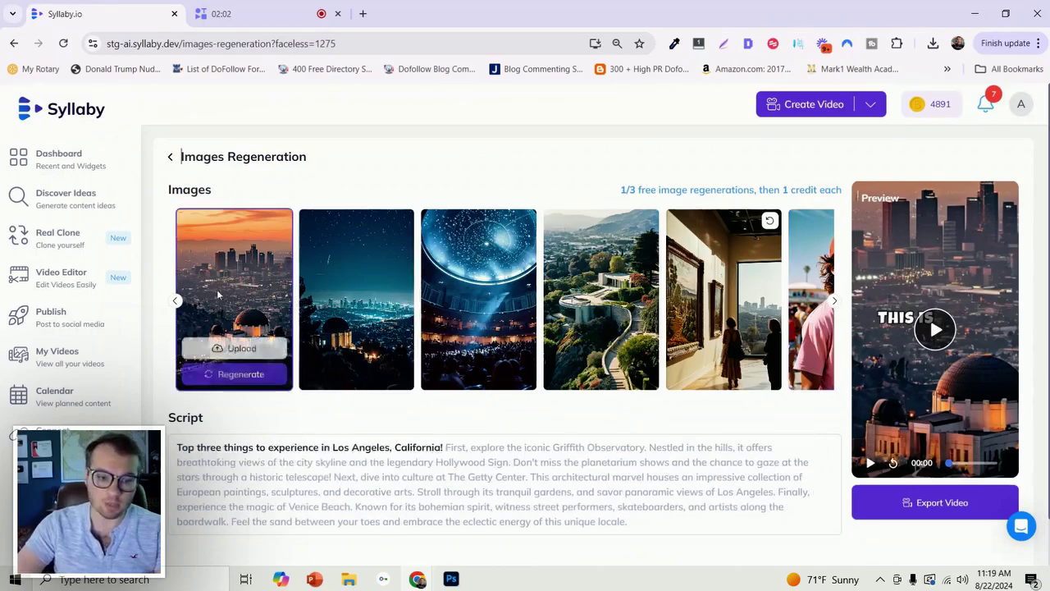
Regenerate the opening skyline image as a palm-lined night street, leaving 2/3 free regenerations used.
{"action": "left_click", "coordinate": [242, 376]}
{"action": "left_click", "coordinate": [314, 233]}
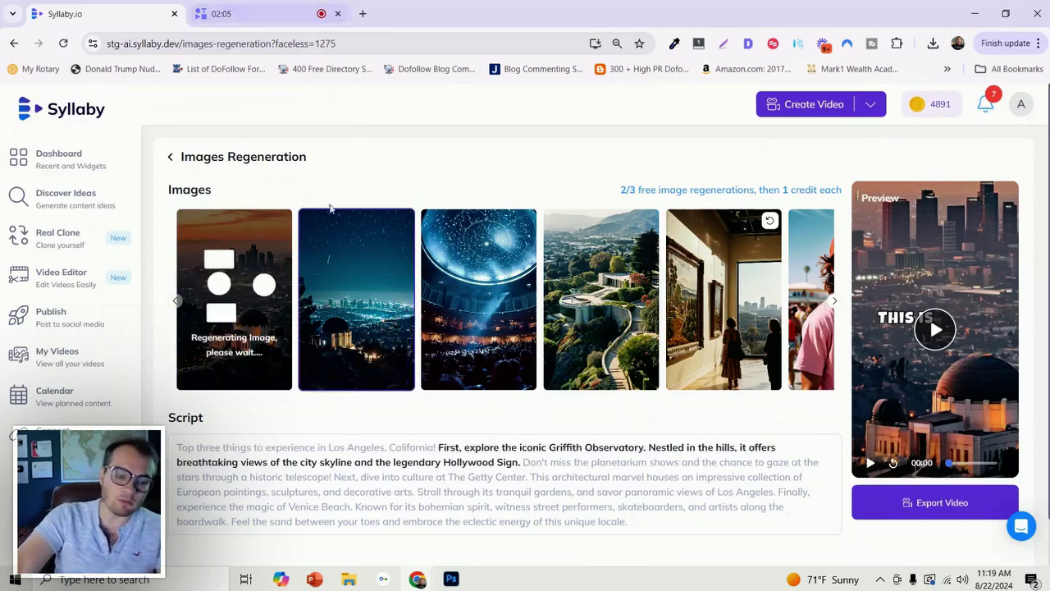
{"action": "left_click", "coordinate": [472, 263]}
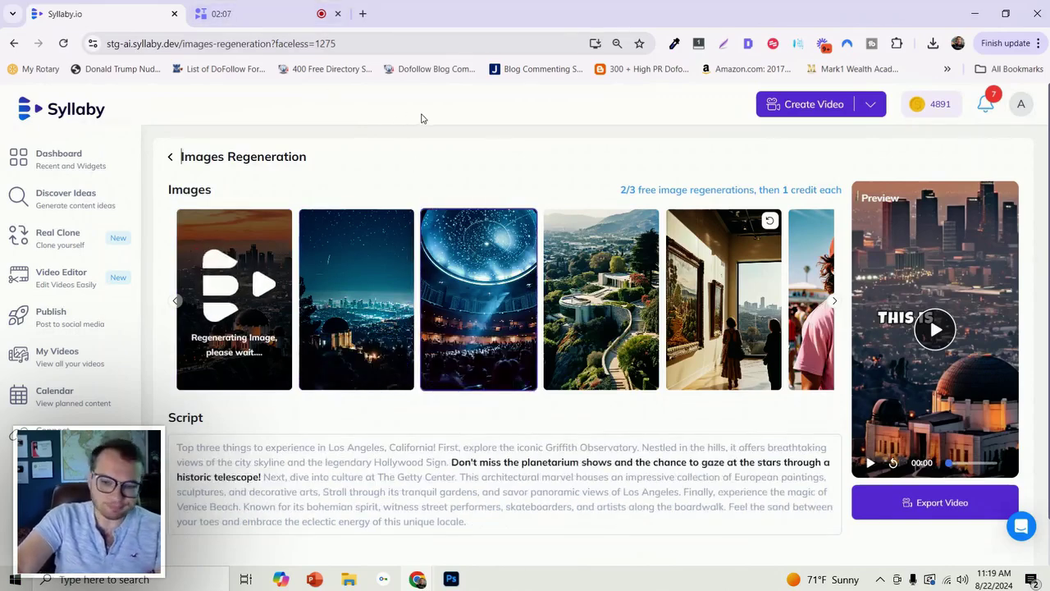
{"action": "left_click", "coordinate": [595, 271]}
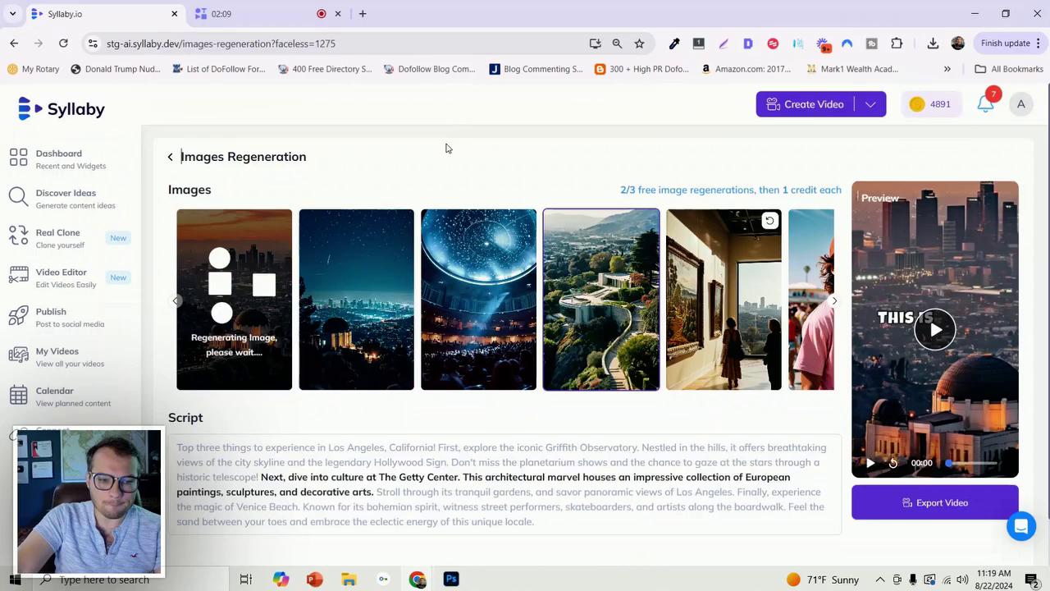
{"action": "left_click", "coordinate": [319, 263]}
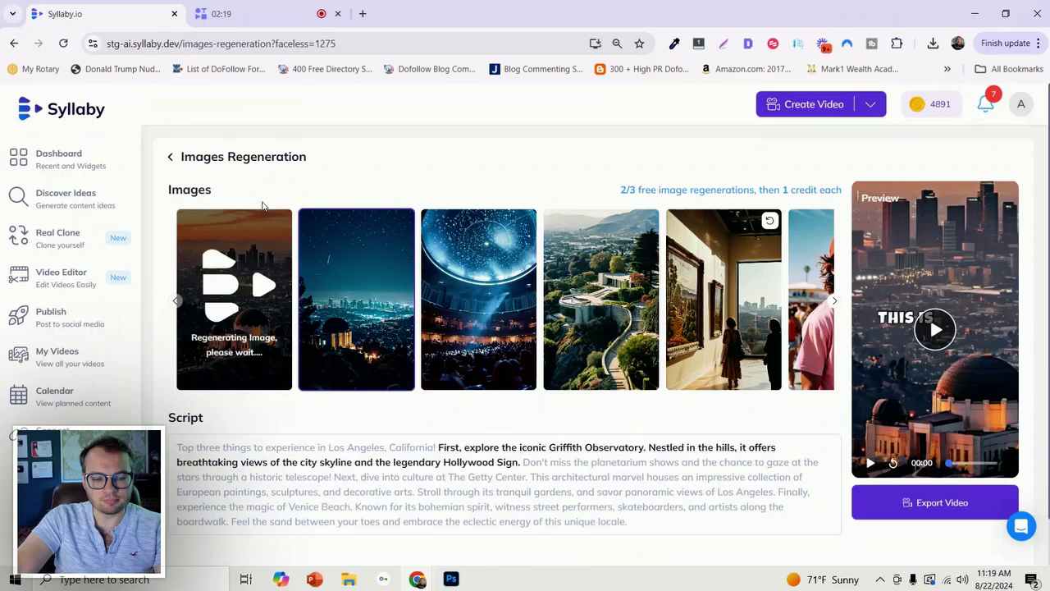
{"action": "left_click", "coordinate": [246, 246]}
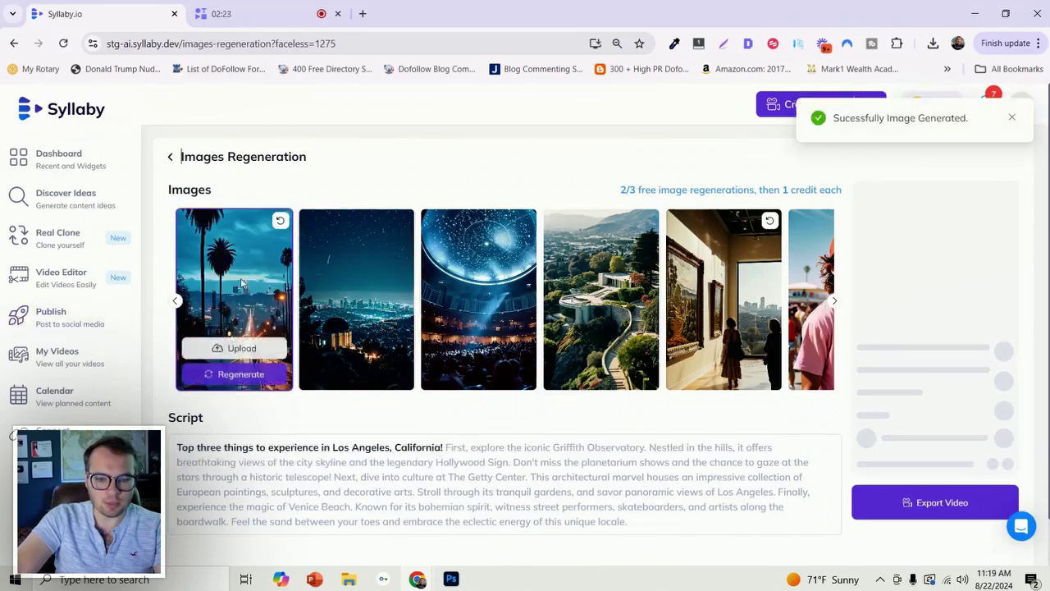
{"action": "left_click", "coordinate": [810, 238]}
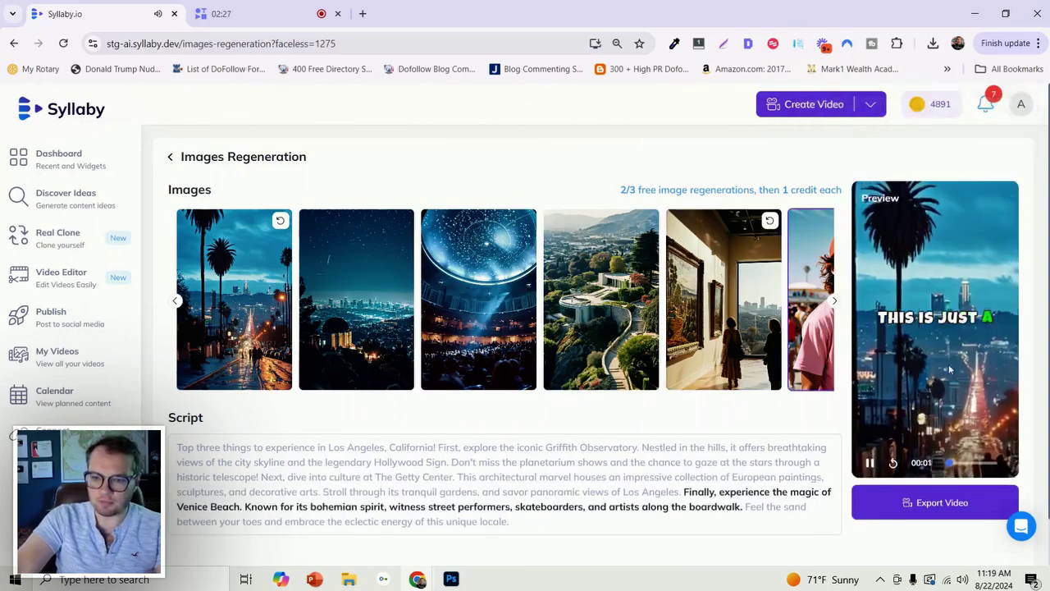
Pause the preview, check the new gallery image, and scroll to the final Venice Beach images.
{"action": "left_click", "coordinate": [870, 463]}
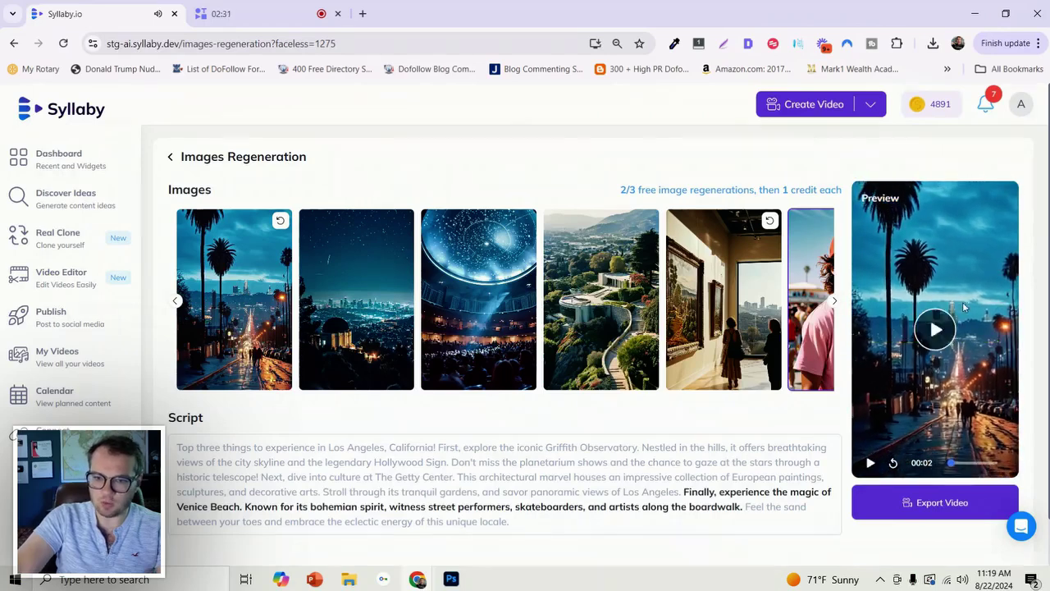
{"action": "left_click", "coordinate": [775, 226]}
{"action": "left_click", "coordinate": [834, 301]}
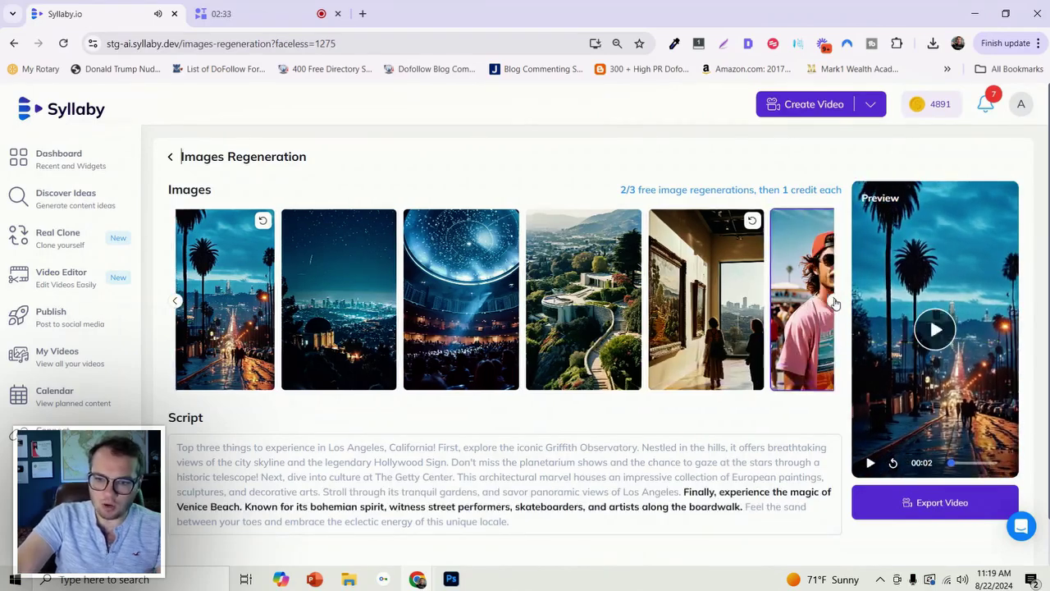
{"action": "mouse_move", "coordinate": [646, 286]}
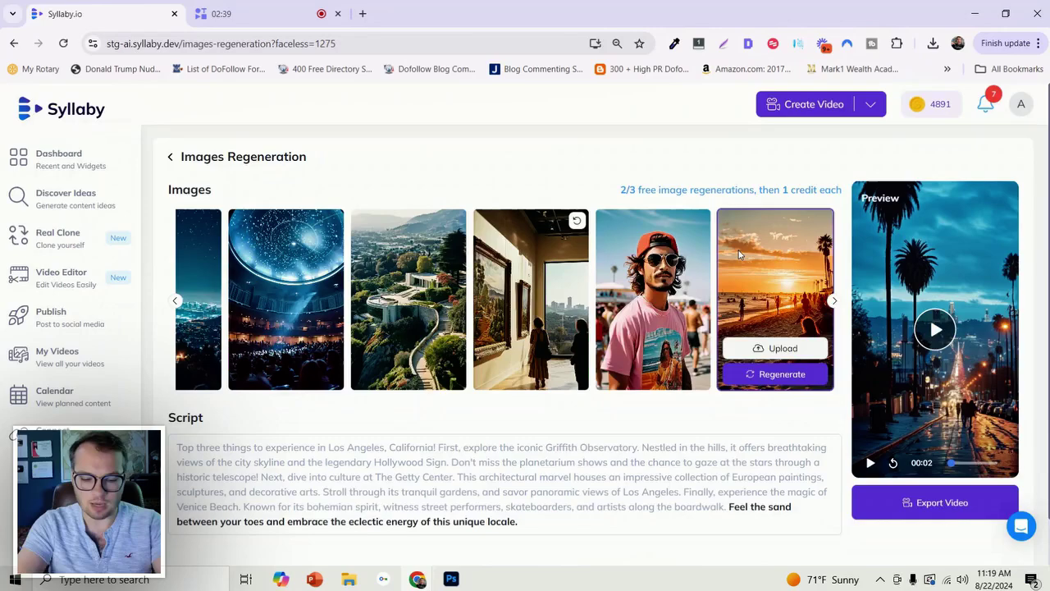
Search Google Images for 'venice beach street performer' in a new tab.
{"action": "key", "text": "ctrl+t"}
{"action": "type", "text": "up"}
{"action": "key", "text": "ctrl+a"}
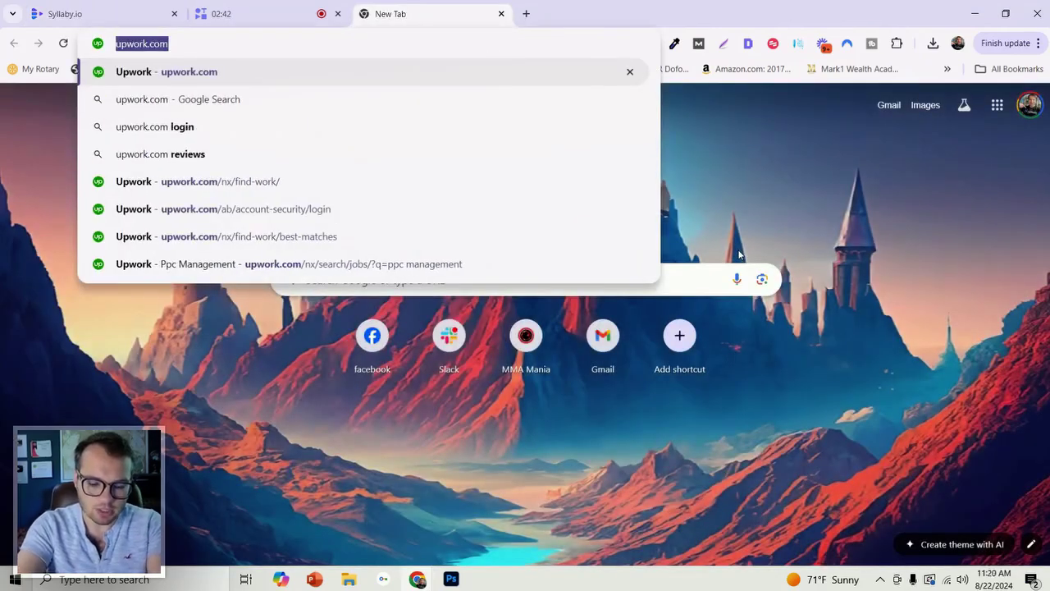
{"action": "type", "text": "venice bea"}
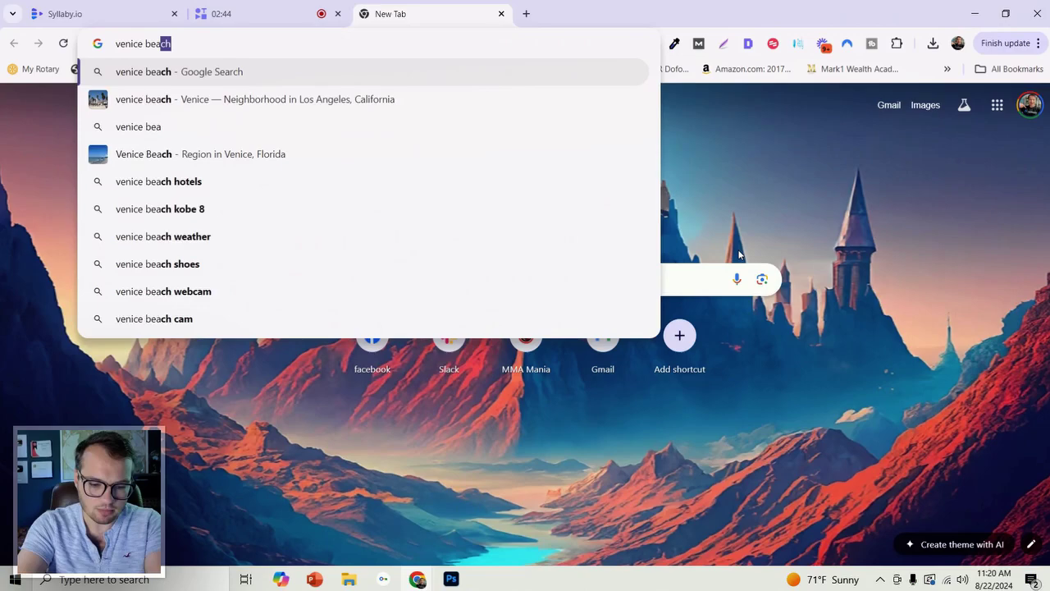
{"action": "type", "text": "ch street per"}
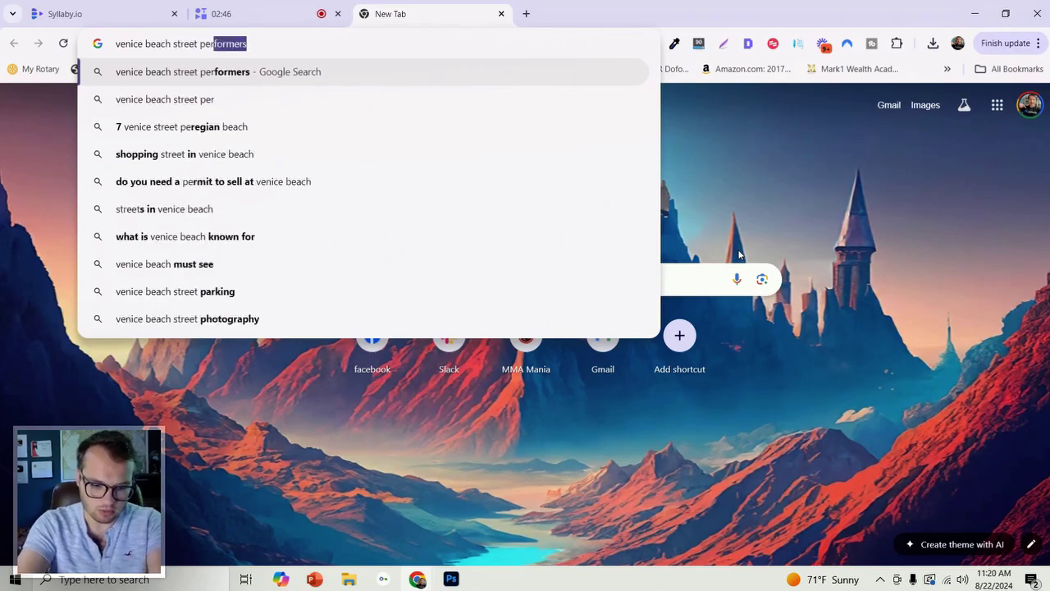
{"action": "type", "text": "former"}
{"action": "key", "text": "Return"}
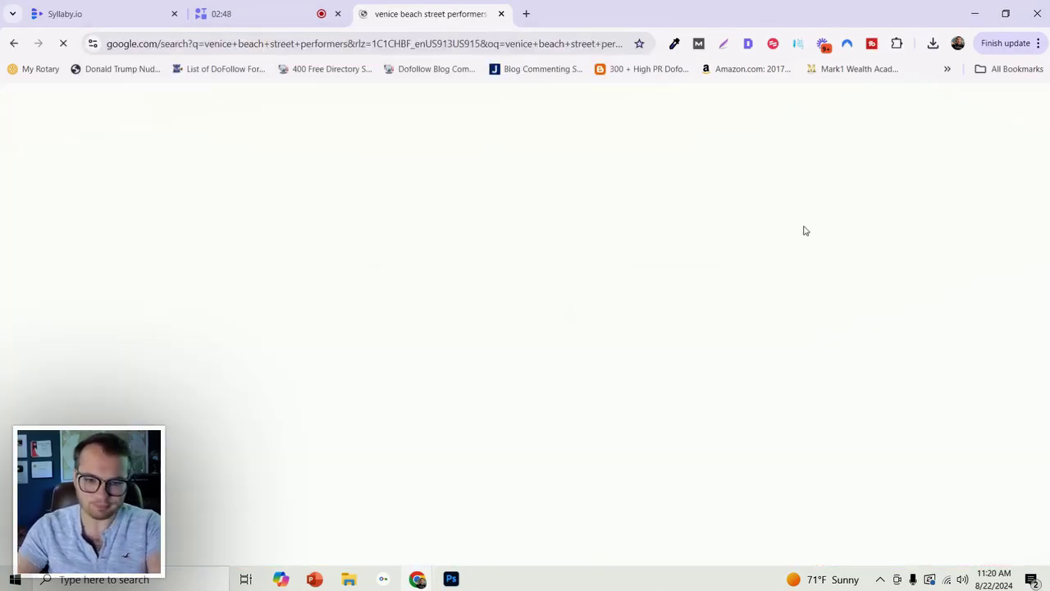
{"action": "left_click", "coordinate": [195, 167]}
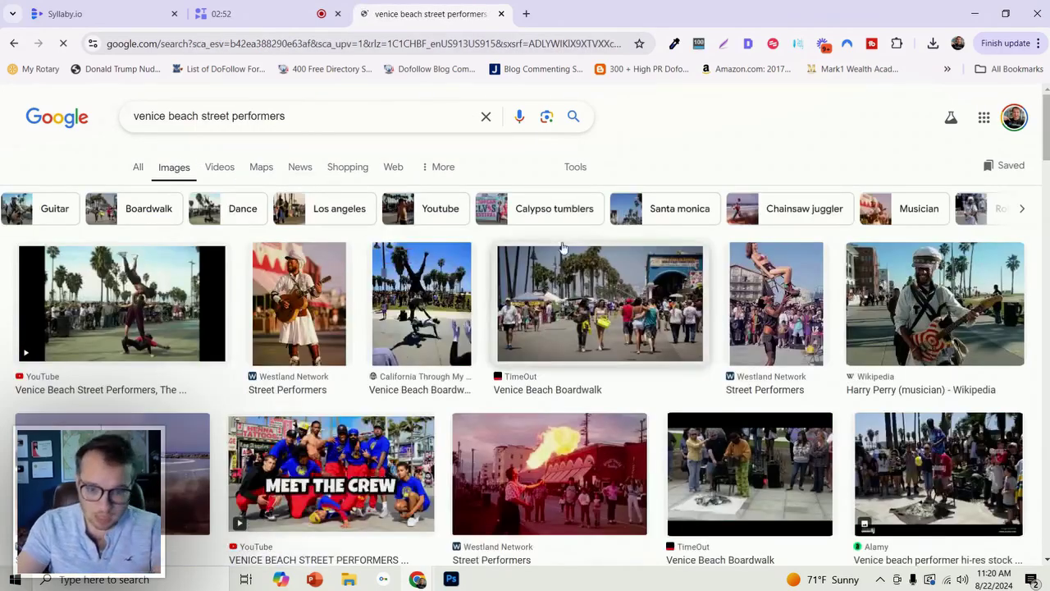
Save the chair-balancing performer photo to Downloads as chairbalance.jpg.
{"action": "scroll", "coordinate": [352, 345], "scroll_direction": "down", "scroll_amount": 3}
{"action": "scroll", "coordinate": [341, 374], "scroll_direction": "up", "scroll_amount": 3}
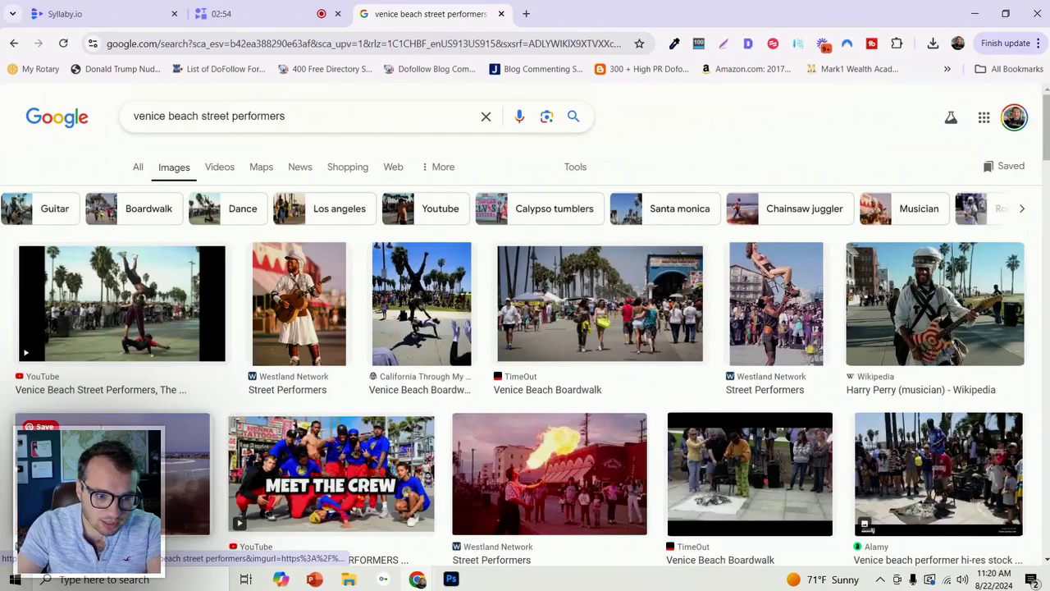
{"action": "scroll", "coordinate": [458, 336], "scroll_direction": "down", "scroll_amount": 3}
{"action": "left_click", "coordinate": [115, 197]}
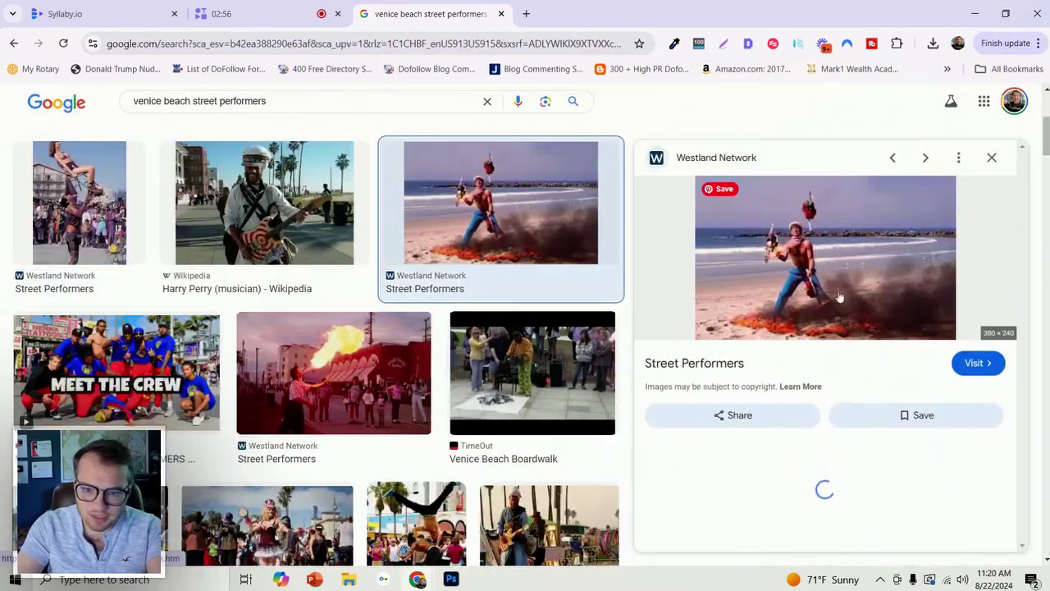
{"action": "scroll", "coordinate": [829, 277], "scroll_direction": "down", "scroll_amount": 3}
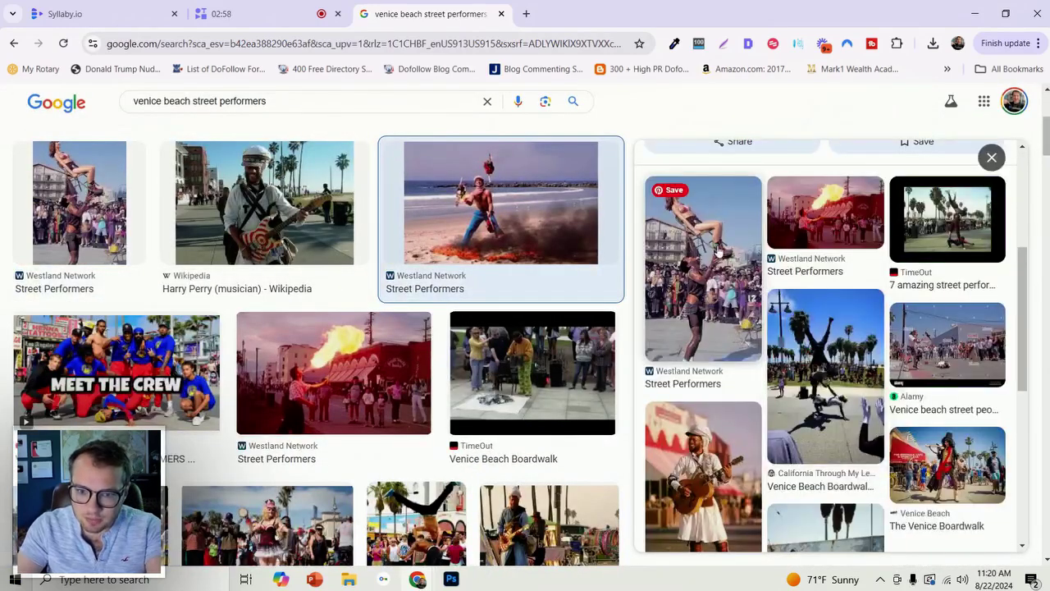
{"action": "left_click", "coordinate": [738, 262]}
{"action": "right_click", "coordinate": [870, 228]}
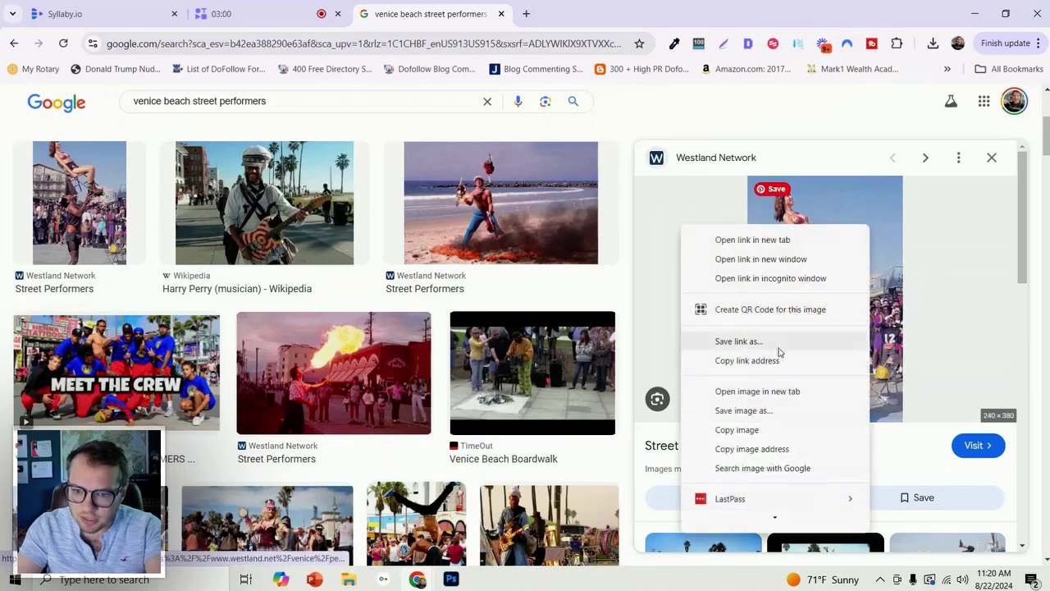
{"action": "left_click", "coordinate": [742, 411]}
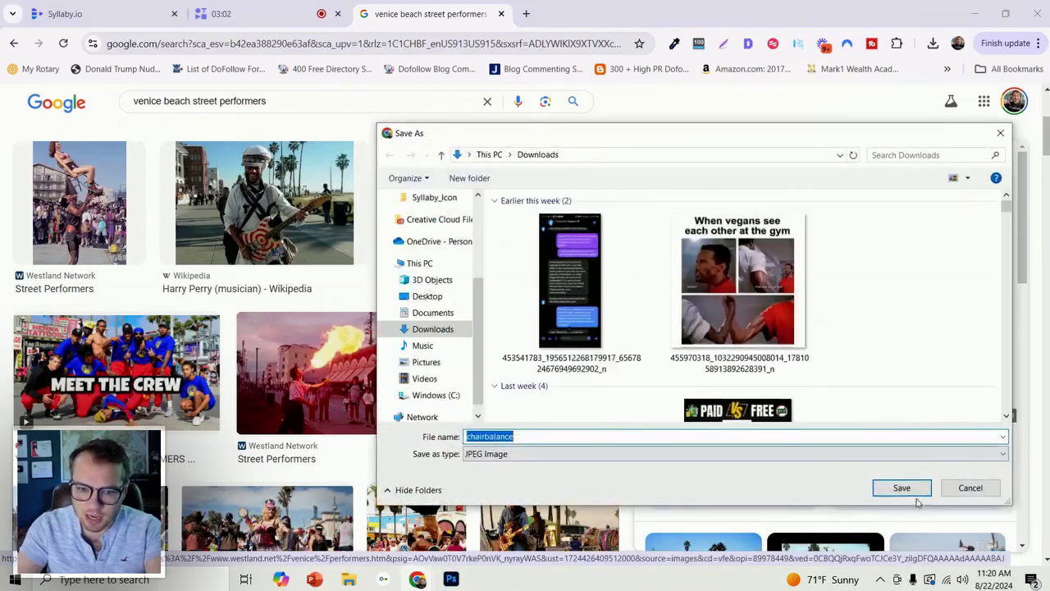
{"action": "left_click", "coordinate": [901, 488]}
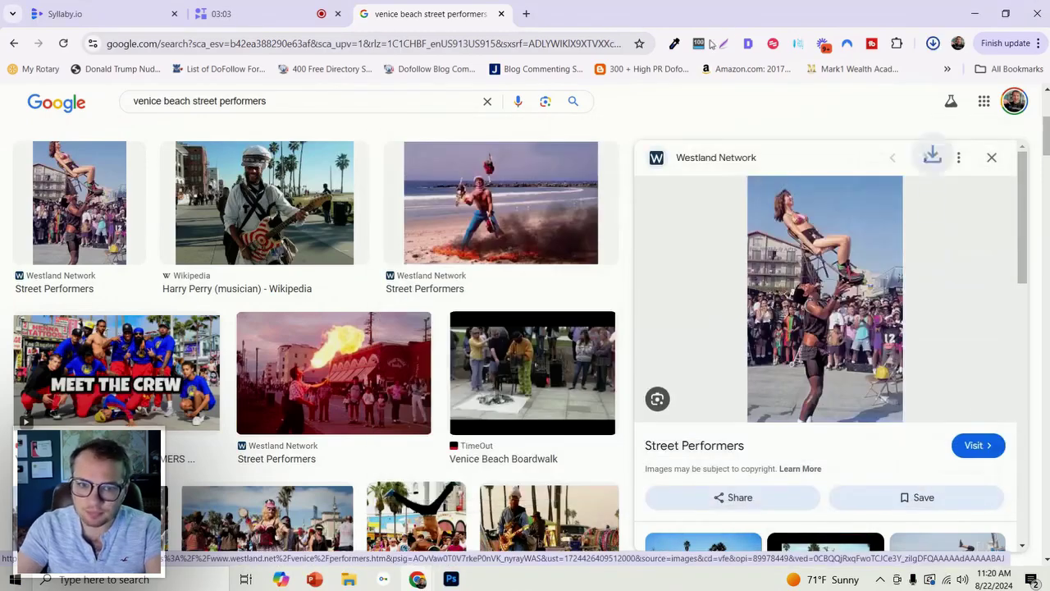
Upload chairbalance.jpg from Downloads in place of the sixth, Venice Beach scene image.
{"action": "left_click", "coordinate": [96, 8]}
{"action": "mouse_move", "coordinate": [632, 256]}
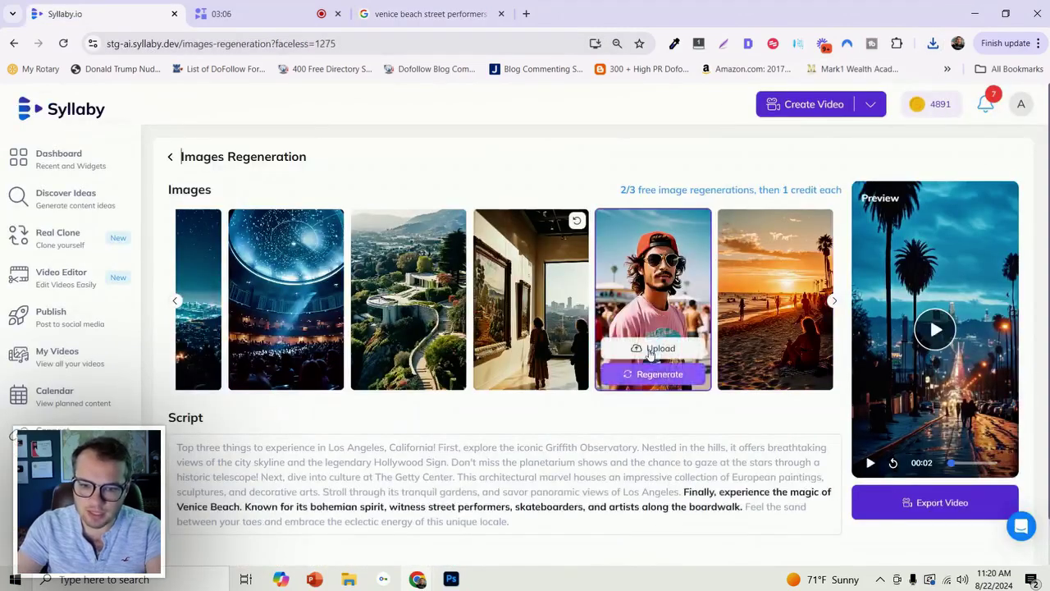
{"action": "left_click", "coordinate": [659, 350]}
{"action": "left_click", "coordinate": [628, 301]}
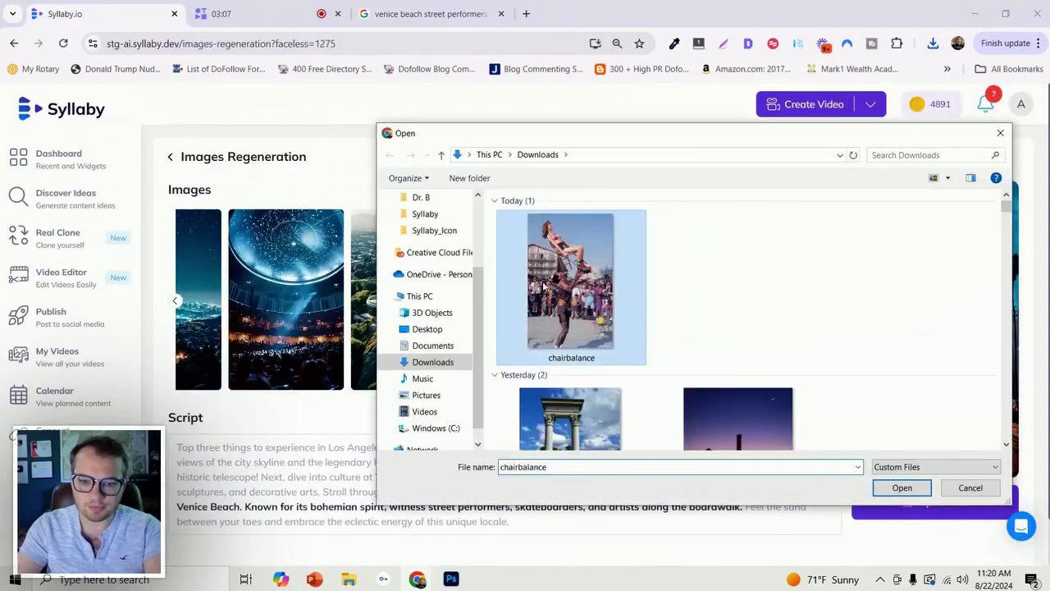
{"action": "left_click", "coordinate": [902, 488]}
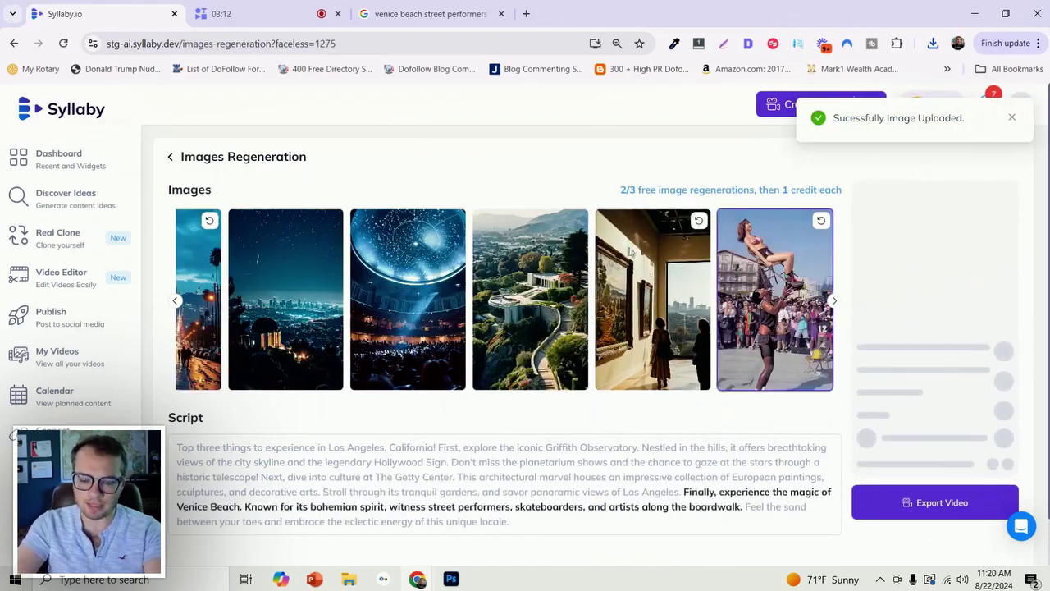
{"action": "left_click", "coordinate": [630, 252]}
{"action": "left_click", "coordinate": [743, 289]}
{"action": "scroll", "coordinate": [1013, 356], "scroll_direction": "down", "scroll_amount": 1}
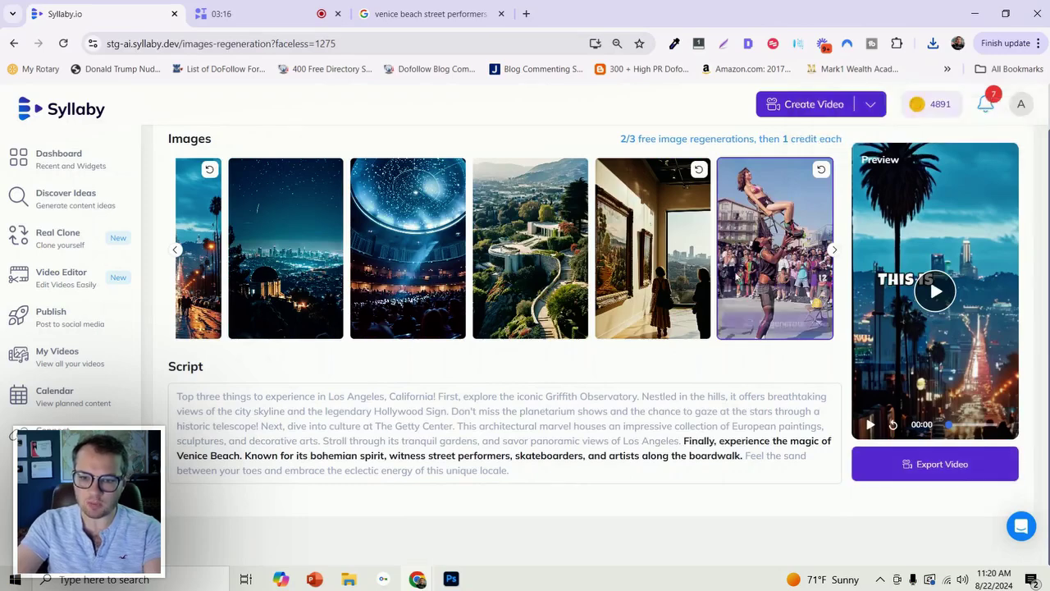
Play the 00:43 preview to watch the chair-balancing performer shot in the Venice Beach segment.
{"action": "left_click", "coordinate": [924, 289]}
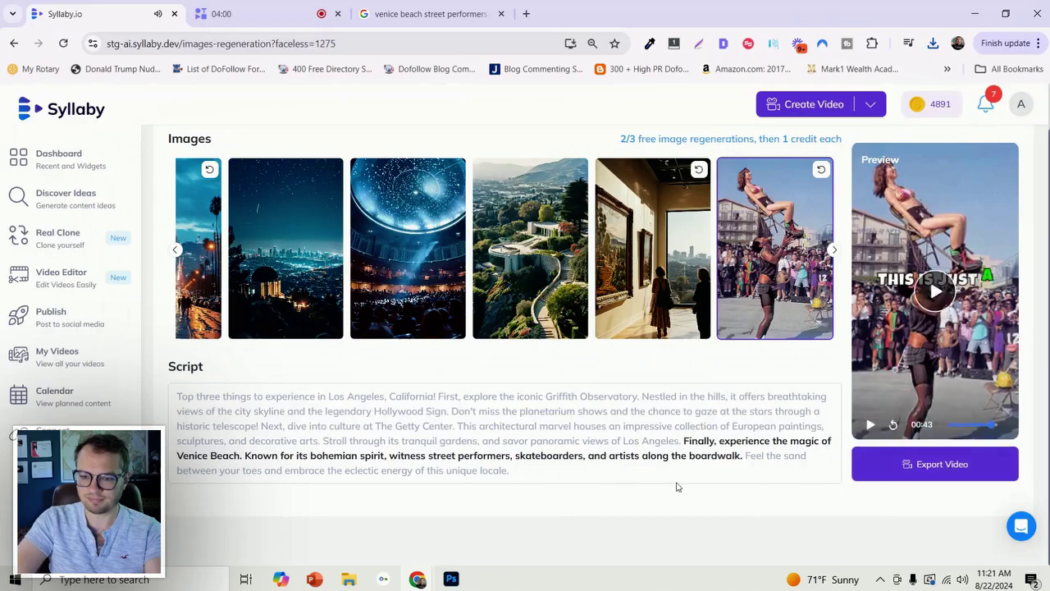
{"action": "mouse_move", "coordinate": [545, 326]}
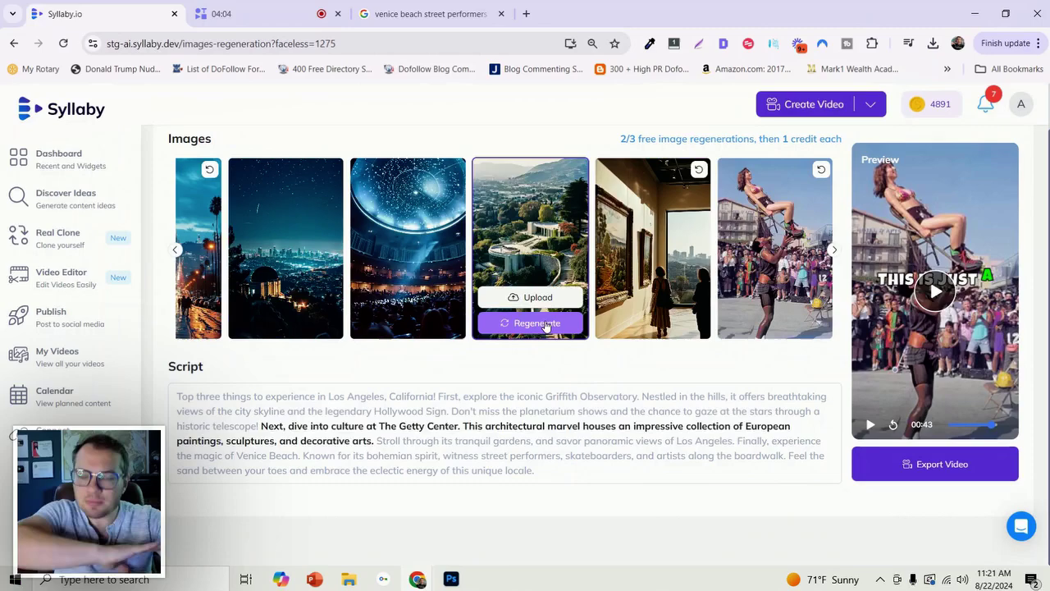
Export the 'Top 3 Things To Do In LA' video and return to My Videos.
{"action": "left_click", "coordinate": [901, 471]}
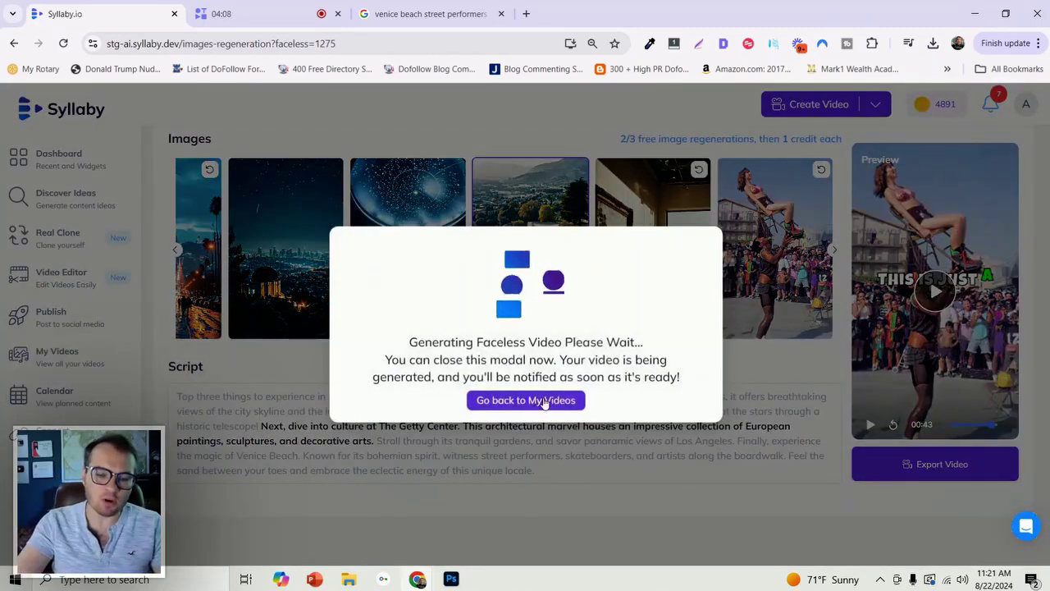
{"action": "left_click", "coordinate": [537, 402]}
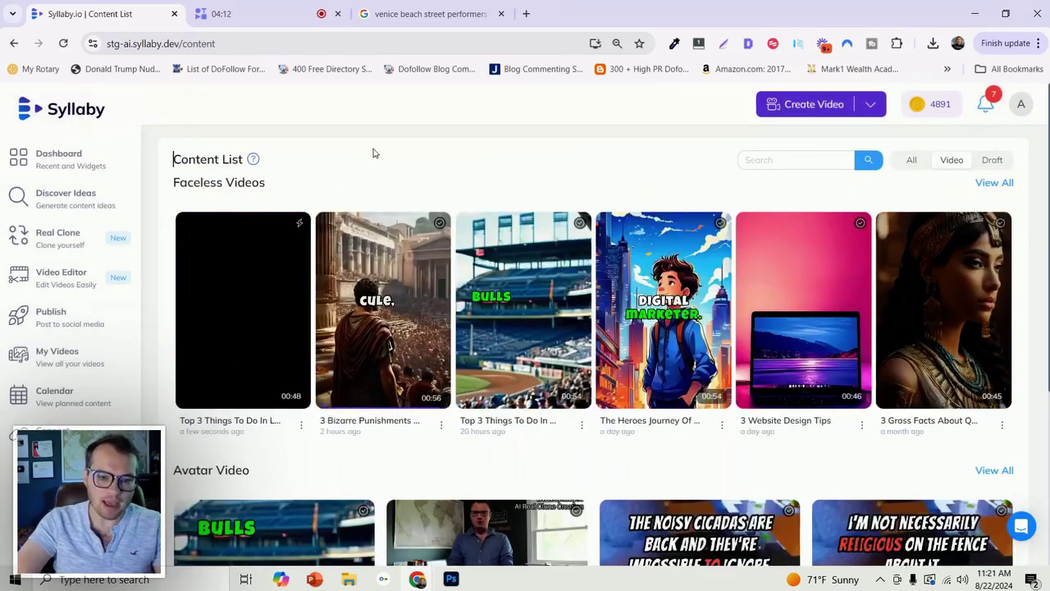
{"action": "mouse_move", "coordinate": [529, 402]}
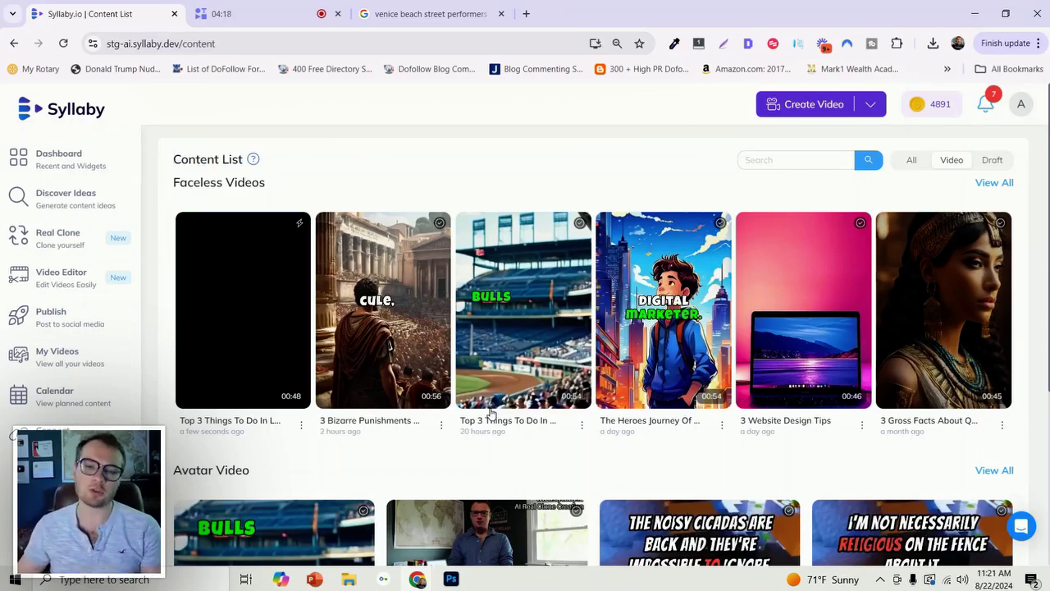
{"action": "mouse_move", "coordinate": [462, 405]}
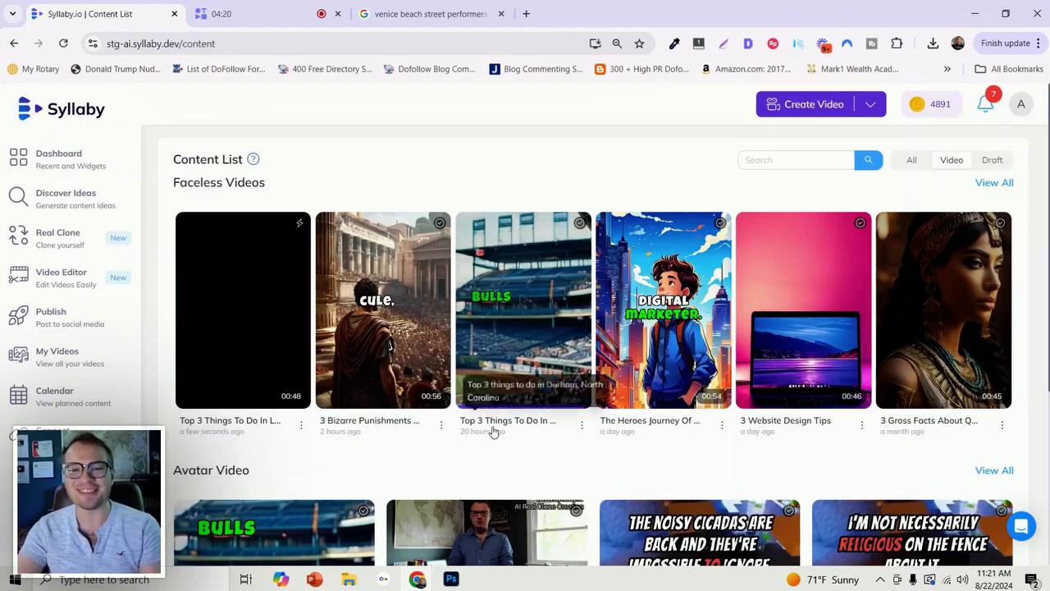